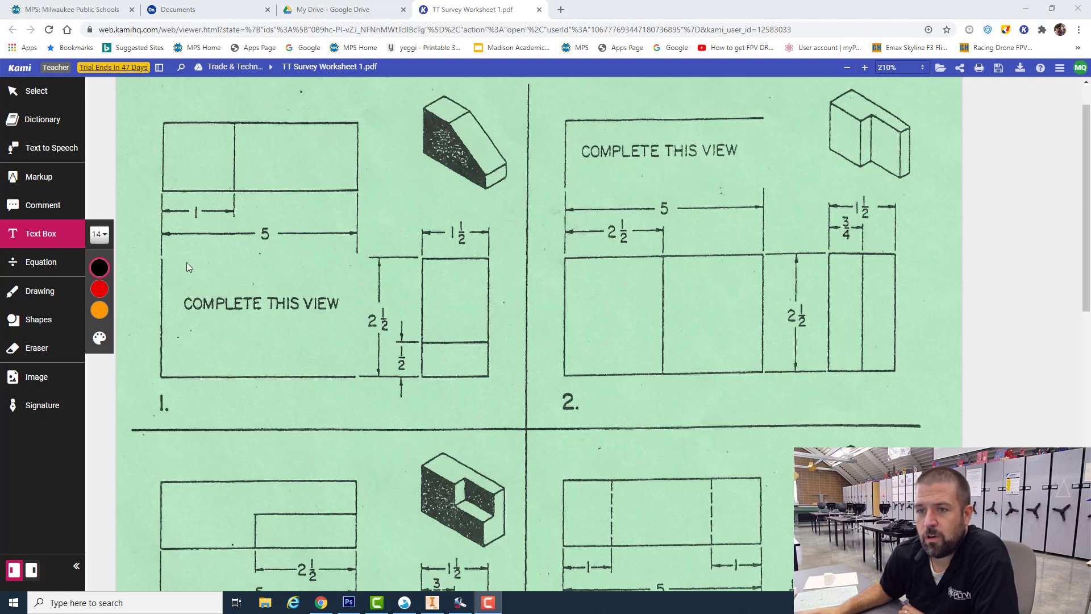
Ink the sloped front-view edge on problem 1 and an arrow pointing to the pictorial block.
{"action": "left_click", "coordinate": [34, 291]}
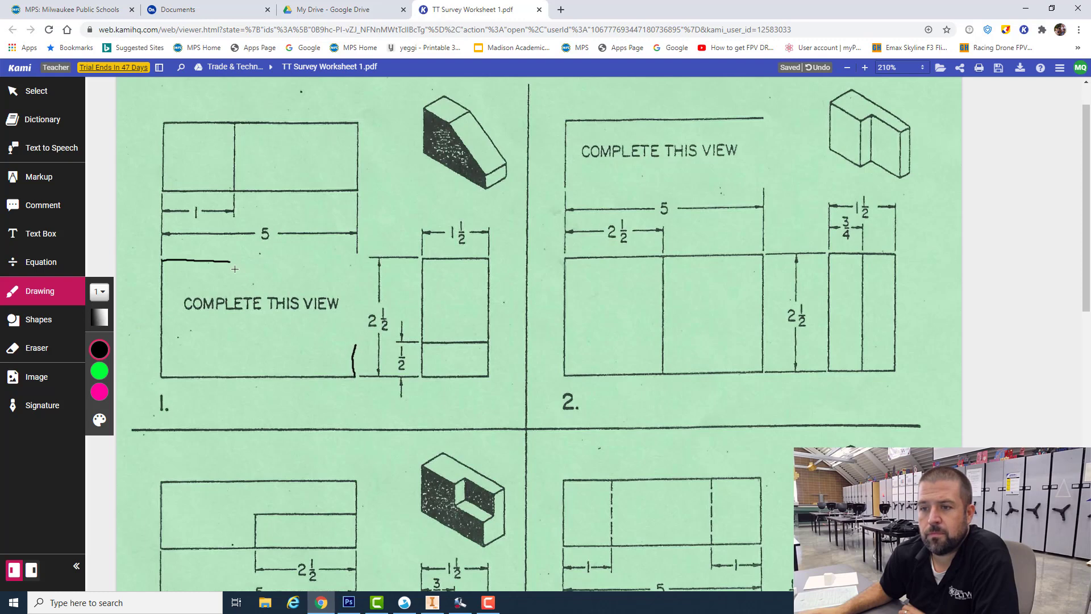
{"action": "left_click_drag", "start_coordinate": [239, 270], "coordinate": [275, 296]}
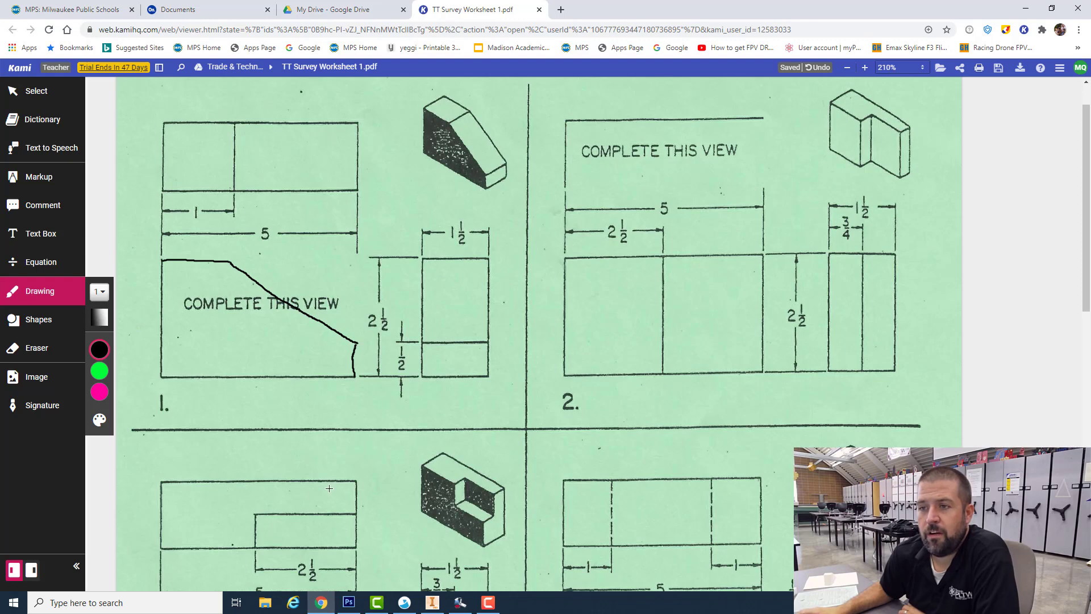
{"action": "mouse_move", "coordinate": [322, 297]}
{"action": "left_mouse_down"}
{"action": "mouse_move", "coordinate": [350, 245]}
{"action": "mouse_move", "coordinate": [421, 185]}
{"action": "left_mouse_up"}
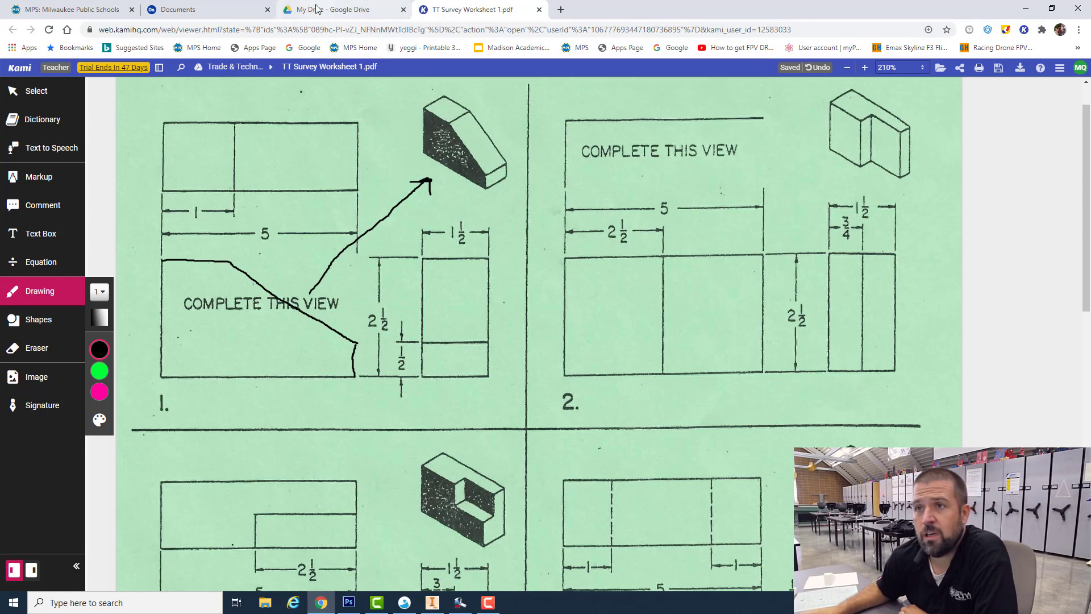
Create a new Onshape document named 'Part 1'.
{"action": "left_click", "coordinate": [196, 11]}
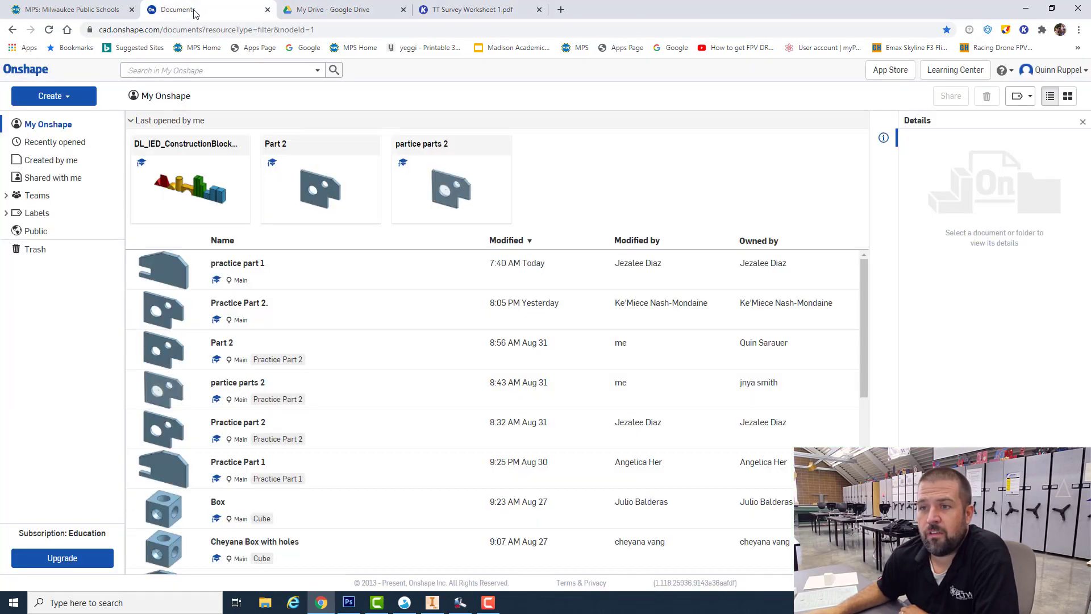
{"action": "left_click", "coordinate": [50, 95]}
{"action": "left_click", "coordinate": [50, 117]}
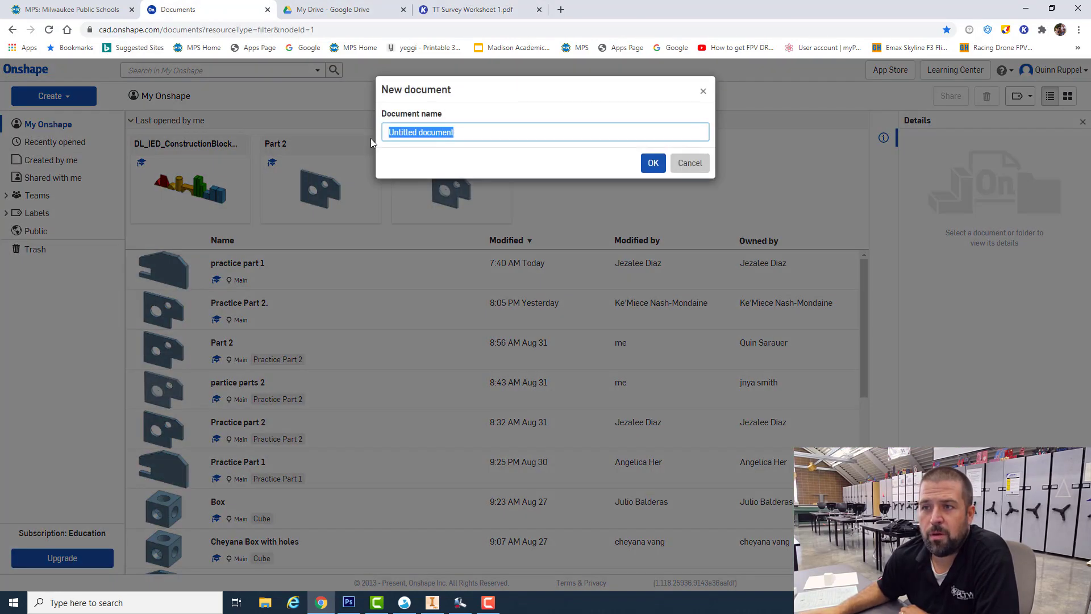
{"action": "type", "text": "Pa"}
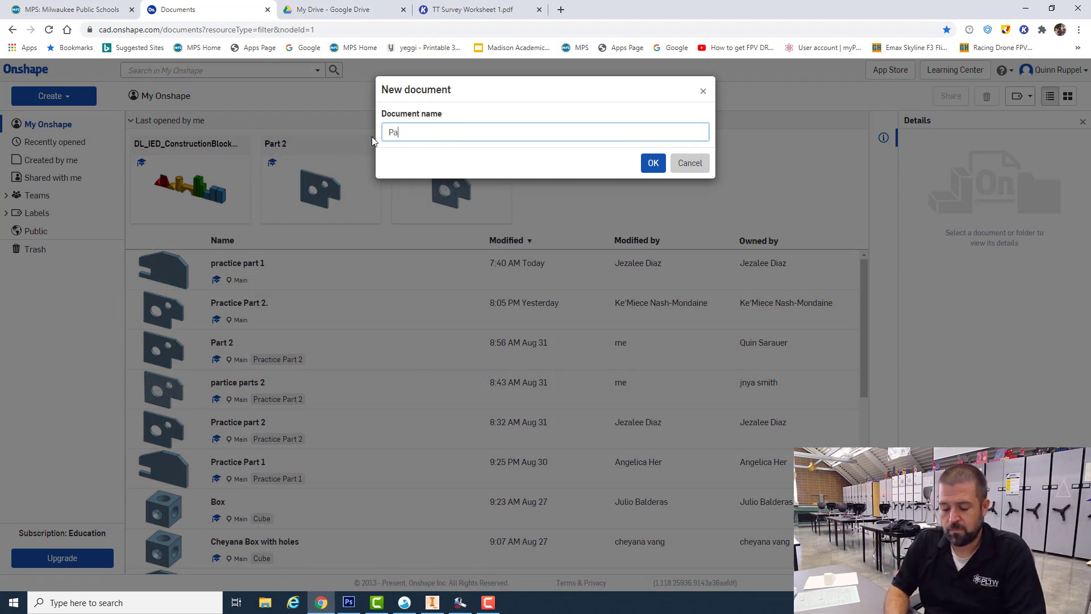
{"action": "type", "text": "rt 1"}
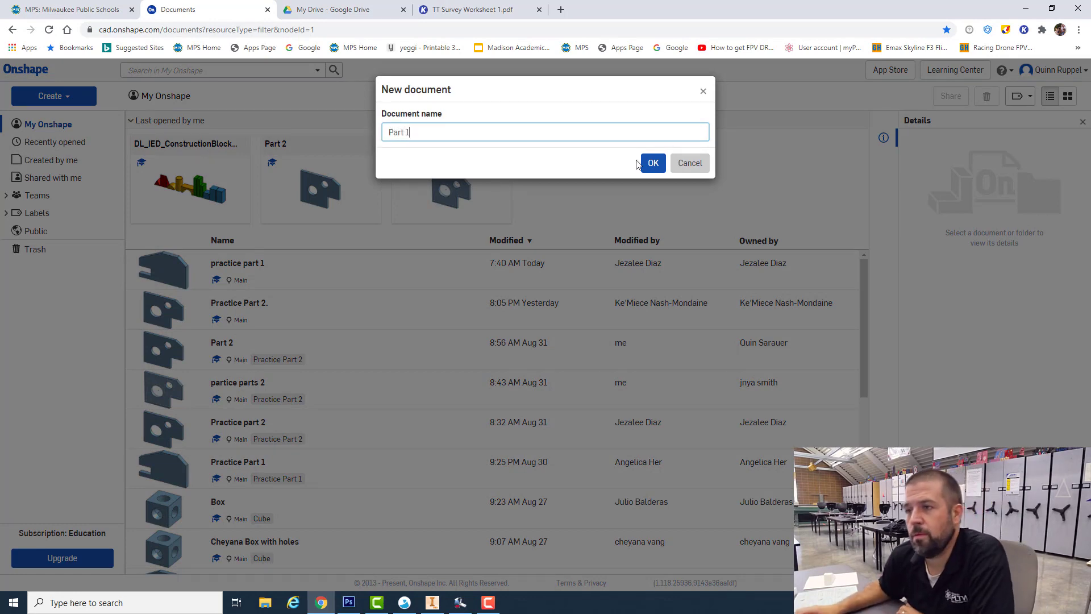
{"action": "left_click", "coordinate": [653, 163]}
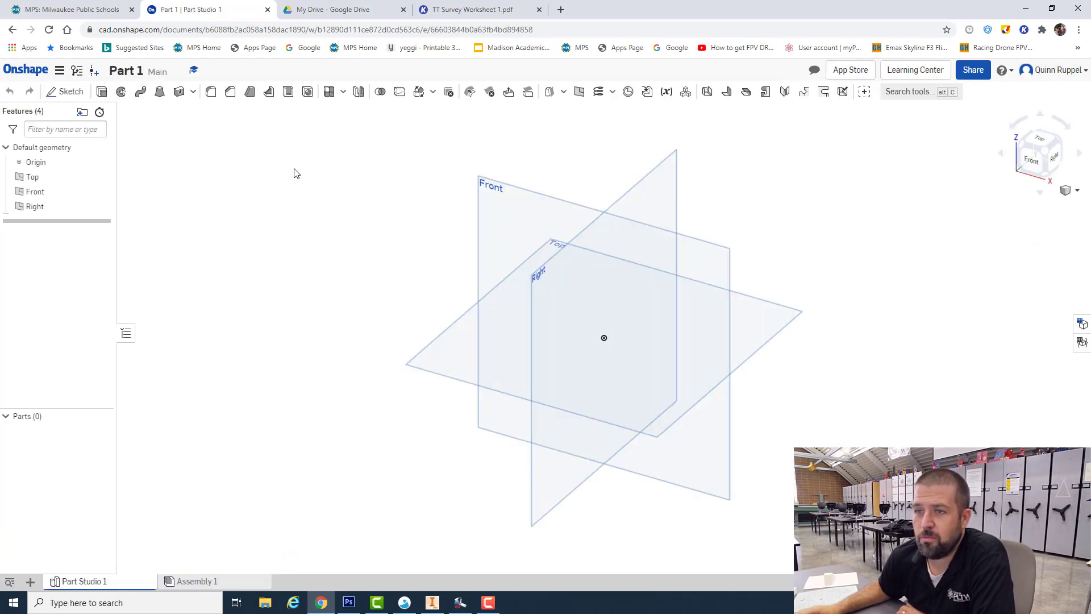
Start a sketch on the Front plane, hide the Top, Front and Right planes, and view it face-on.
{"action": "left_click", "coordinate": [66, 91]}
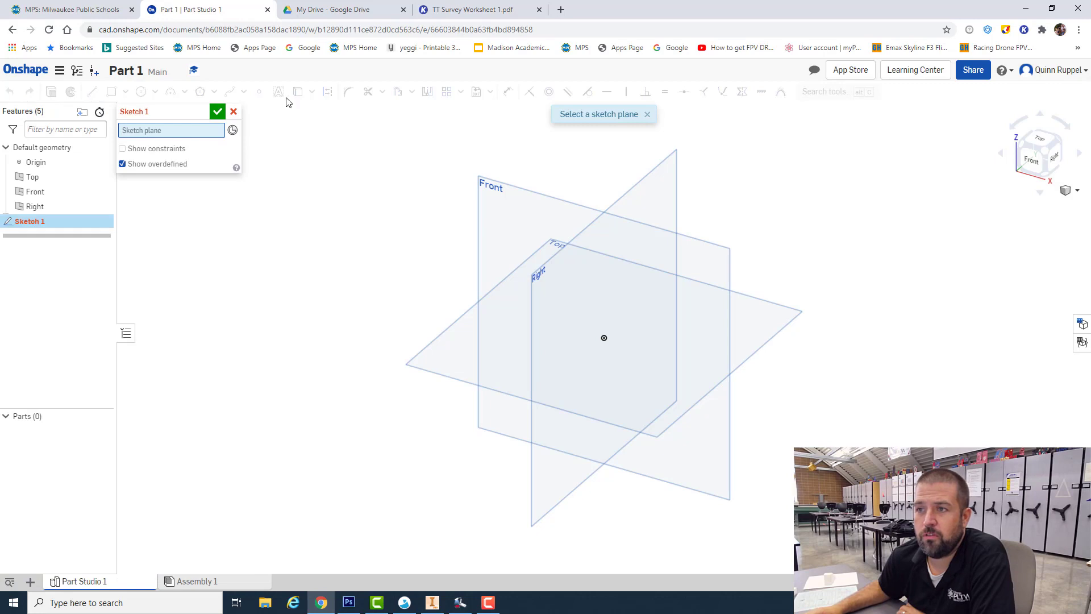
{"action": "left_click", "coordinate": [497, 187]}
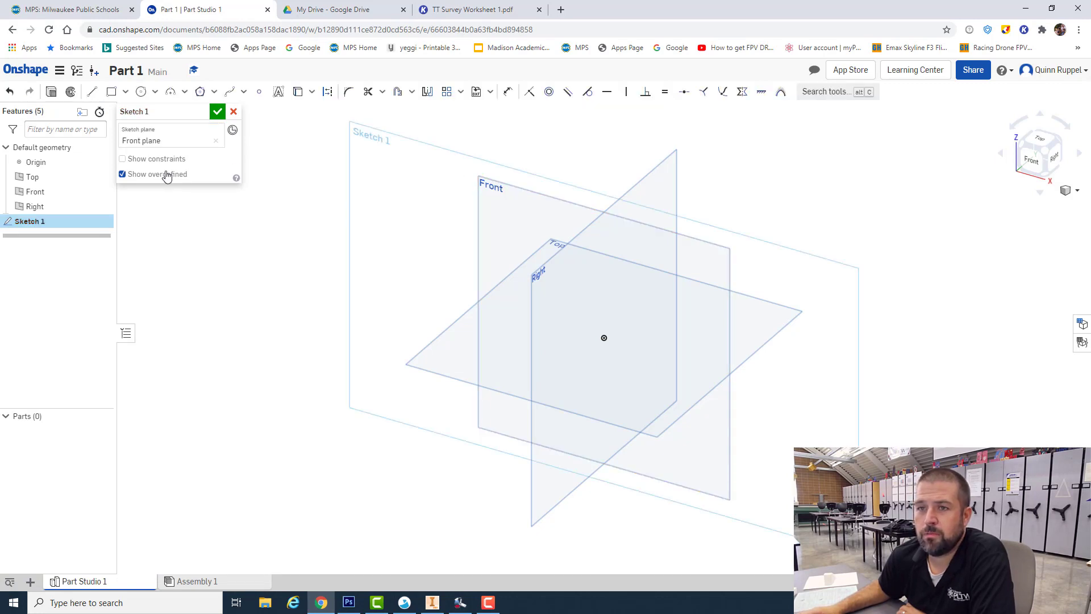
{"action": "left_click", "coordinate": [102, 207]}
{"action": "left_click", "coordinate": [103, 193]}
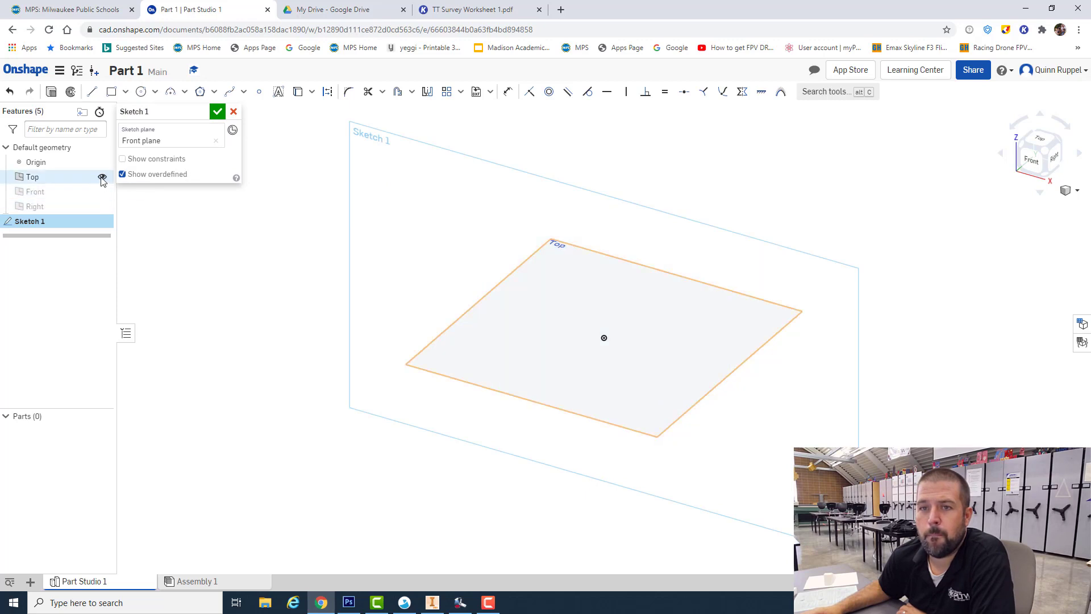
{"action": "left_click", "coordinate": [103, 178]}
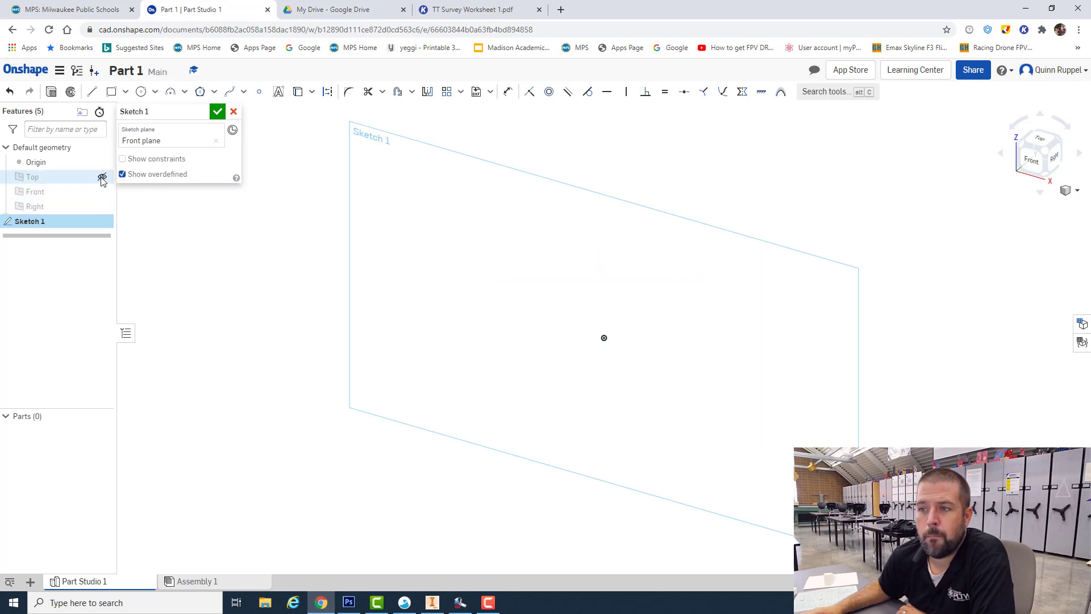
{"action": "left_click", "coordinate": [1037, 164]}
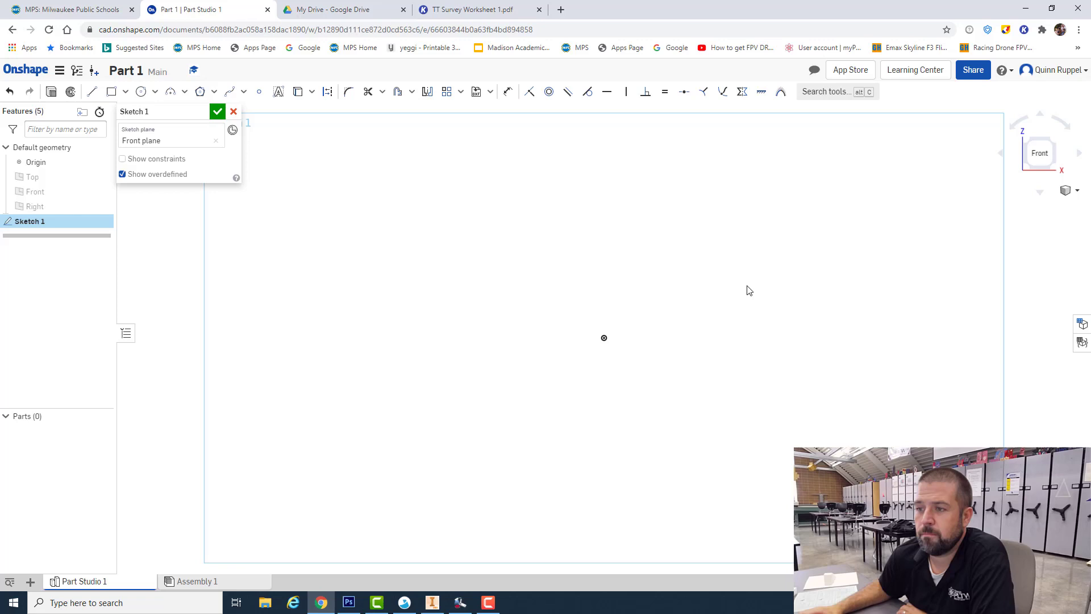
{"action": "left_click", "coordinate": [461, 11]}
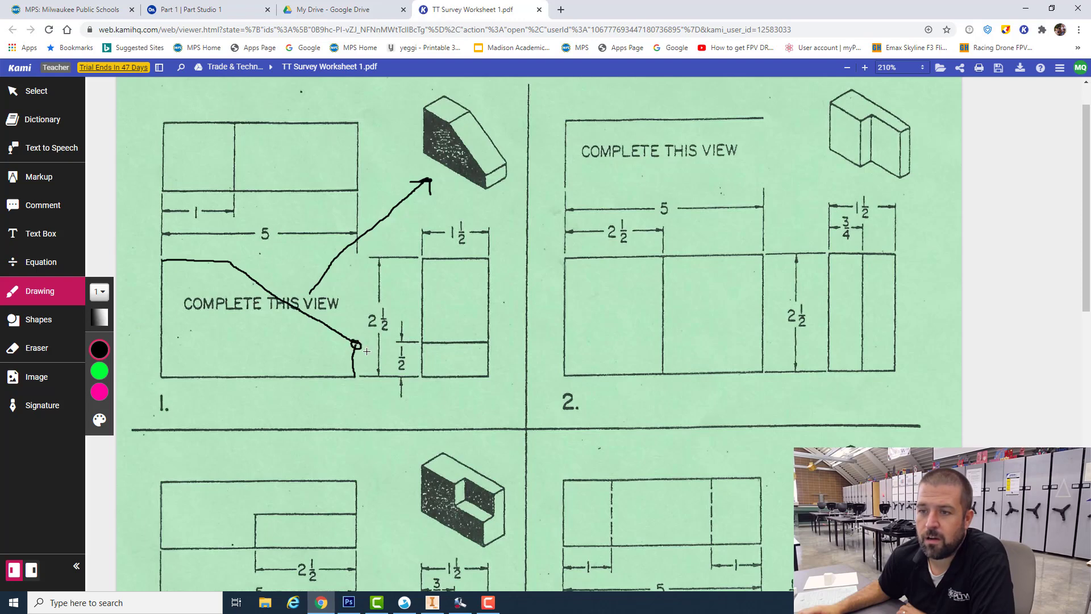
Draw a small ink loop at the profile's lower-right corner on the worksheet.
{"action": "left_click_drag", "start_coordinate": [356, 344], "coordinate": [356, 345]}
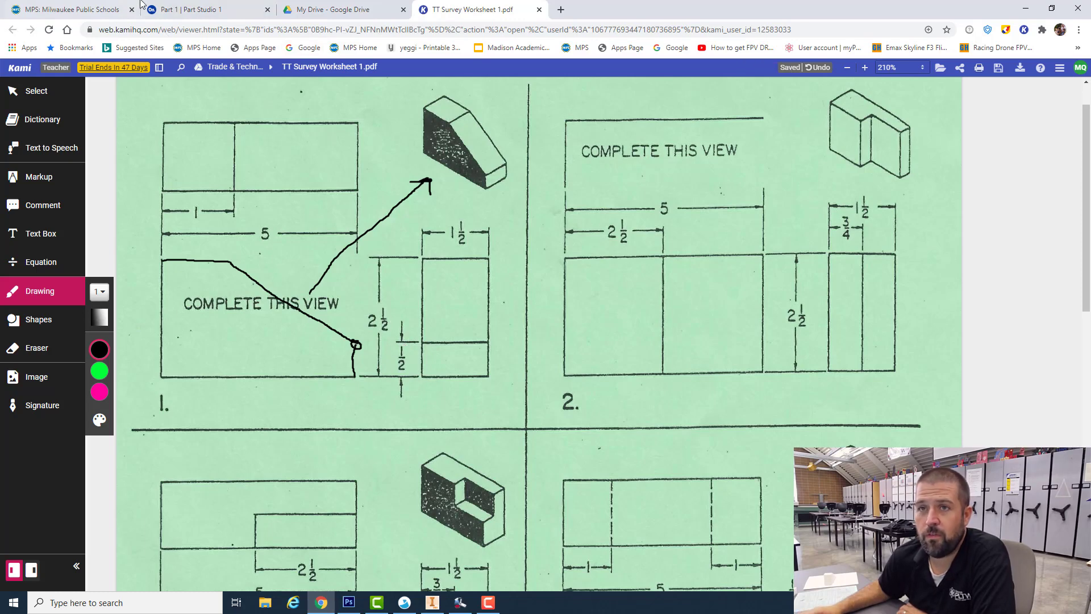
{"action": "left_click", "coordinate": [164, 10]}
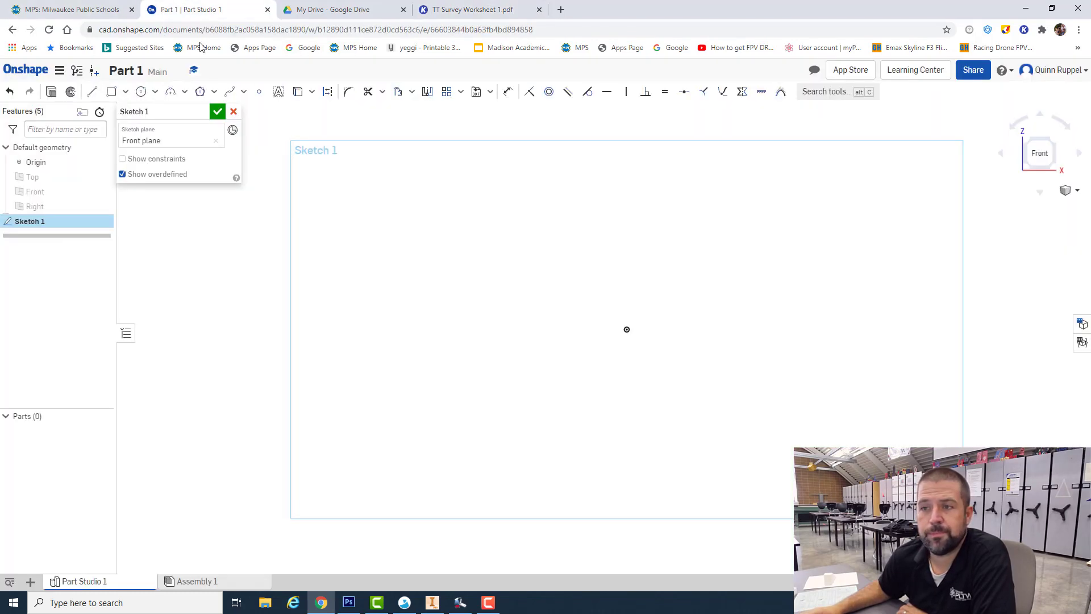
Draw a 0.5-long vertical line down from the sketch origin.
{"action": "left_click", "coordinate": [93, 95]}
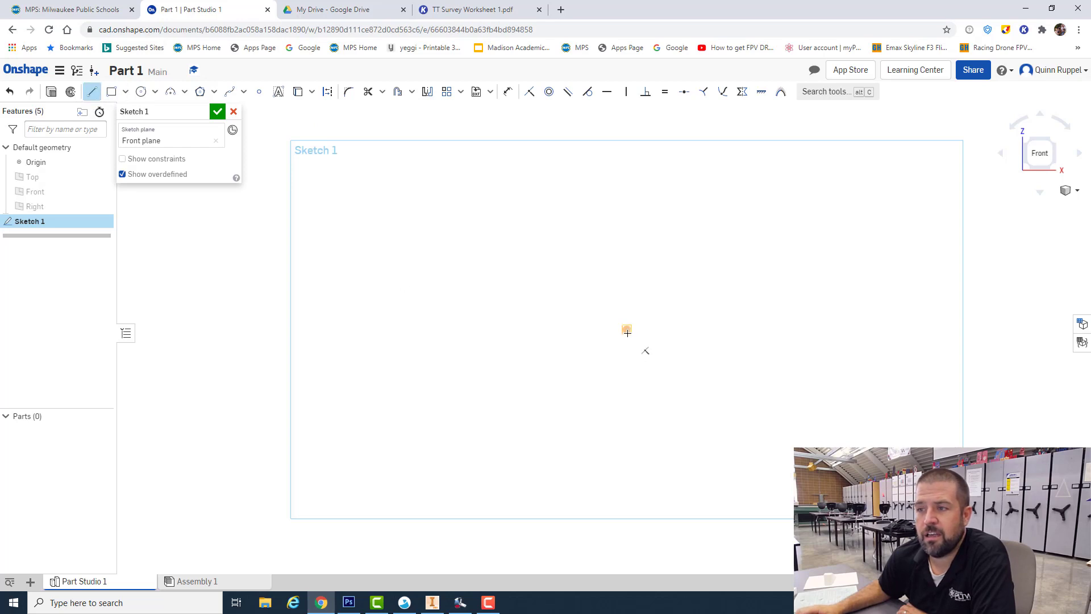
{"action": "left_click", "coordinate": [627, 330]}
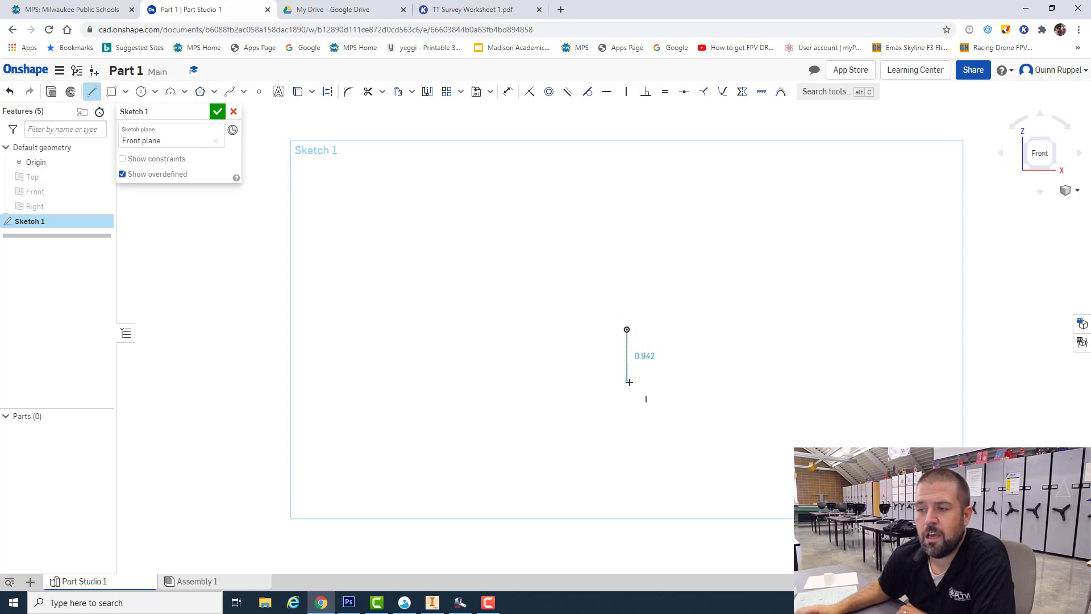
{"action": "left_click", "coordinate": [628, 382]}
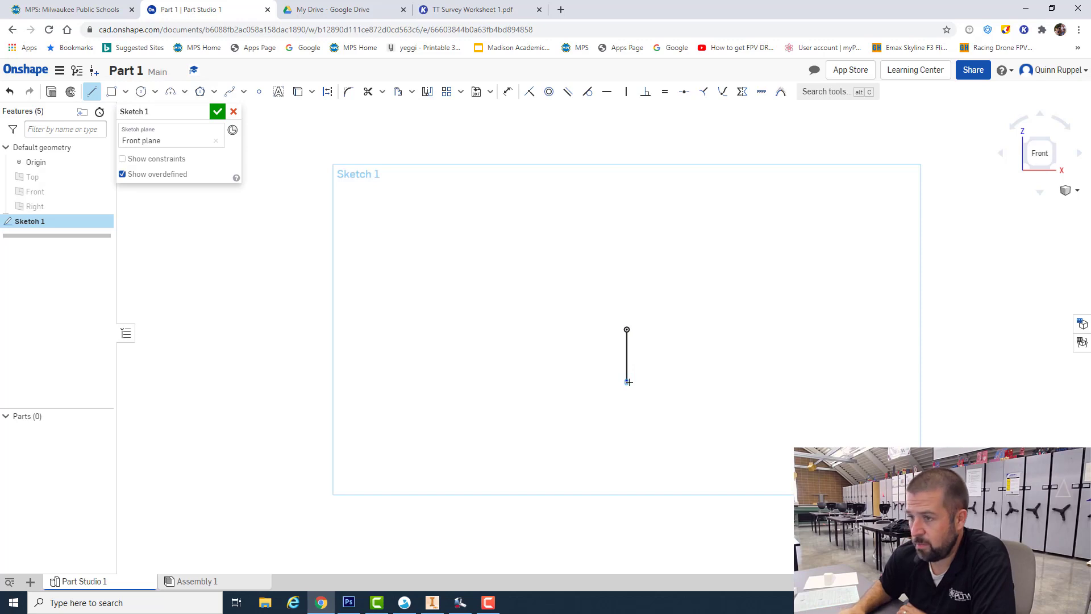
{"action": "type", "text": "0.5"}
{"action": "key", "text": "Return"}
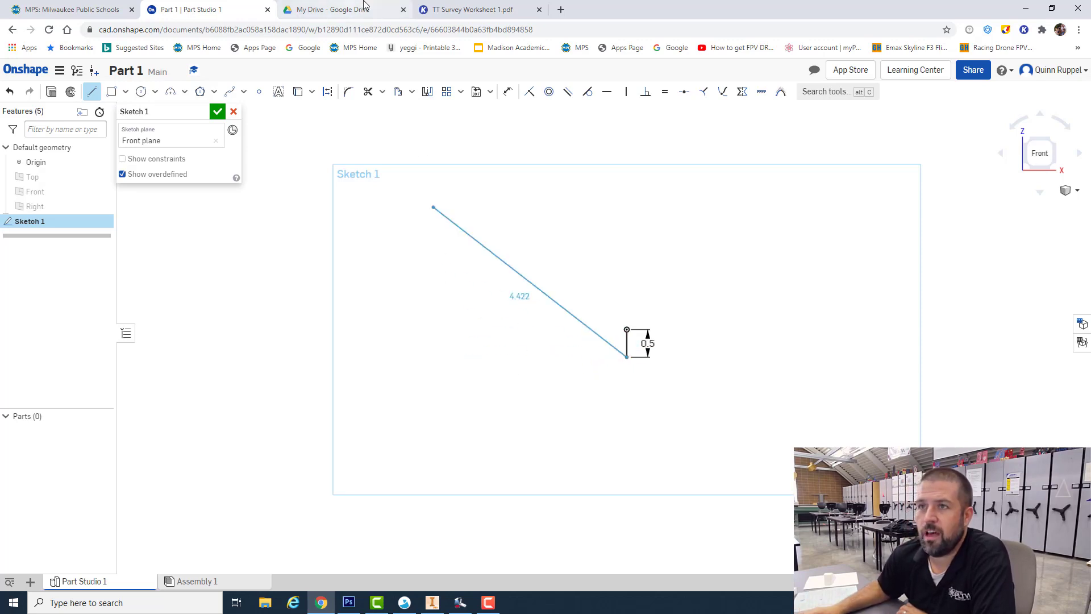
{"action": "left_click", "coordinate": [441, 11]}
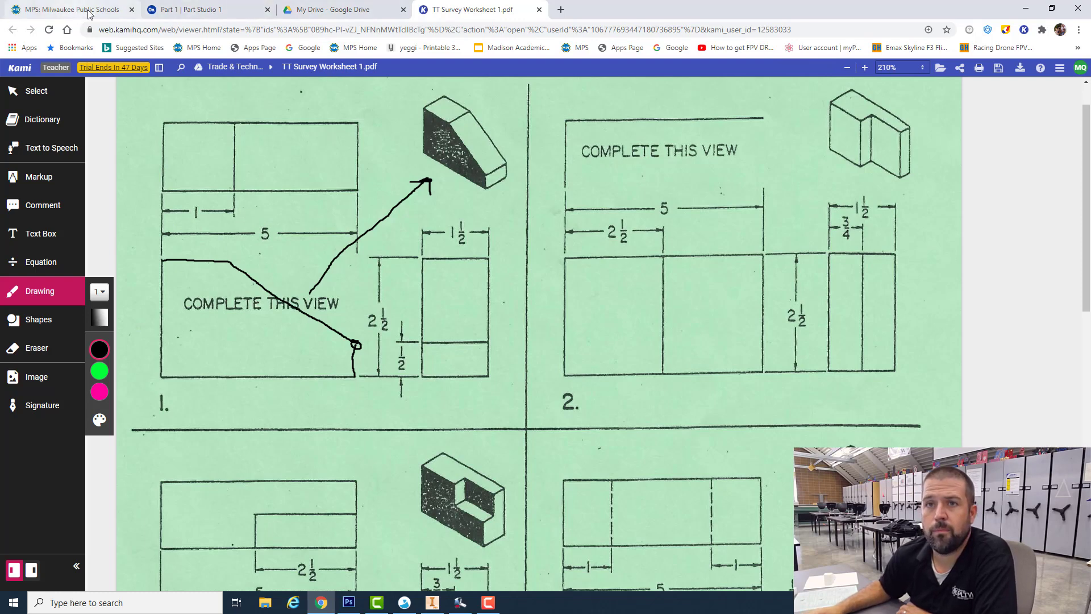
Add the 5-long horizontal bottom edge running left from the vertical line's end.
{"action": "left_click", "coordinate": [188, 10]}
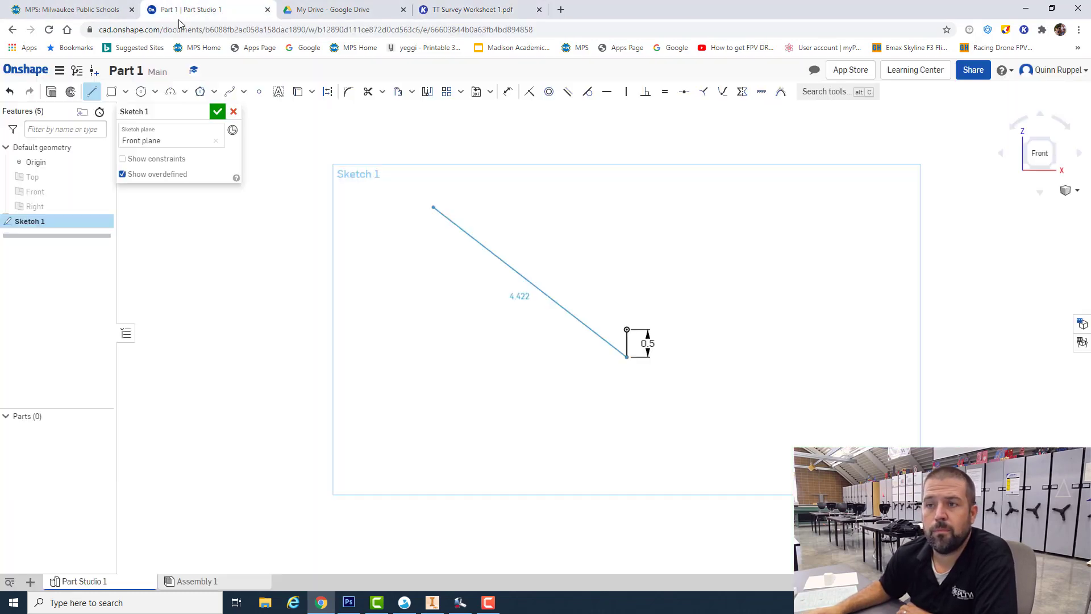
{"action": "left_click", "coordinate": [420, 356]}
{"action": "type", "text": "5"}
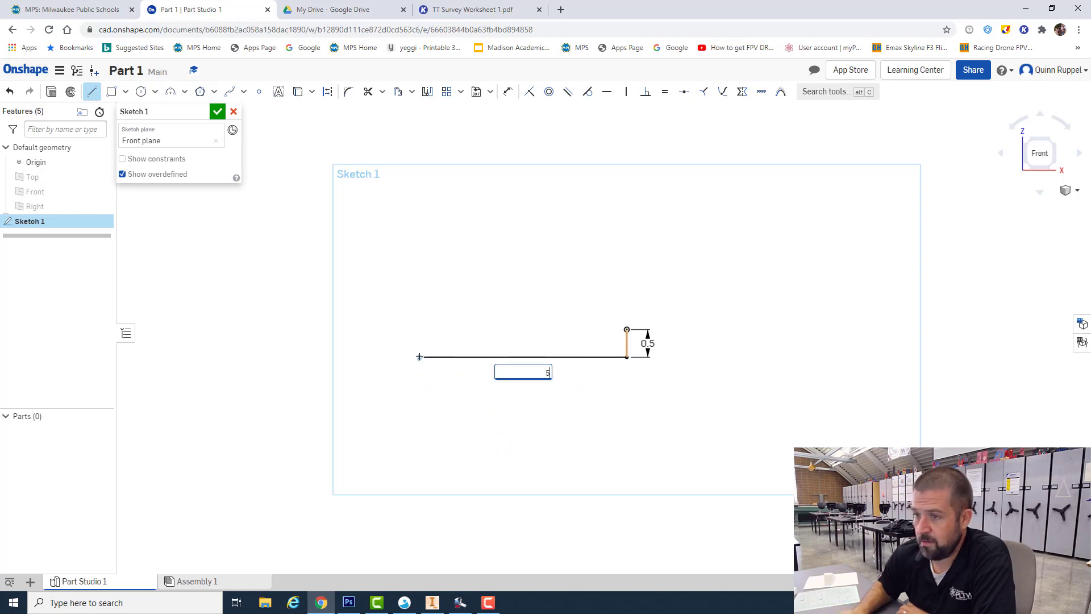
{"action": "key", "text": "Return"}
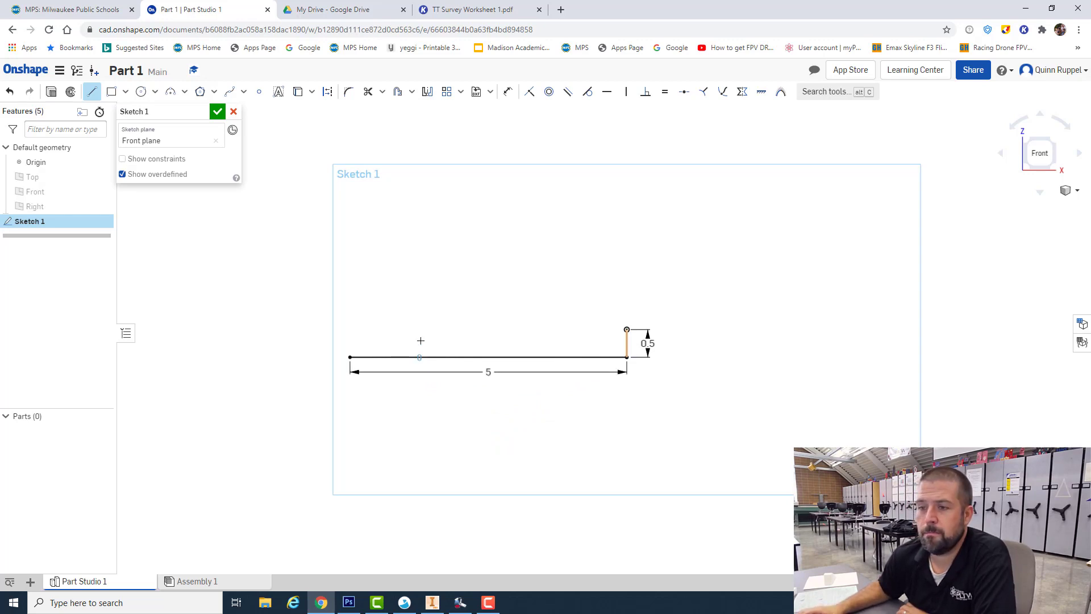
{"action": "left_click", "coordinate": [350, 357]}
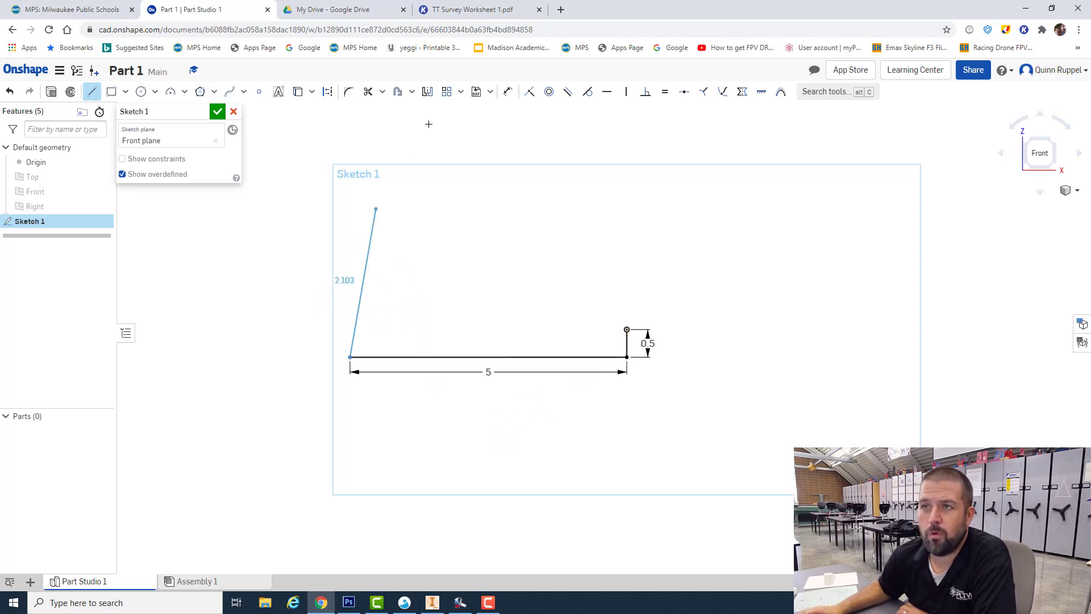
{"action": "left_click", "coordinate": [440, 17]}
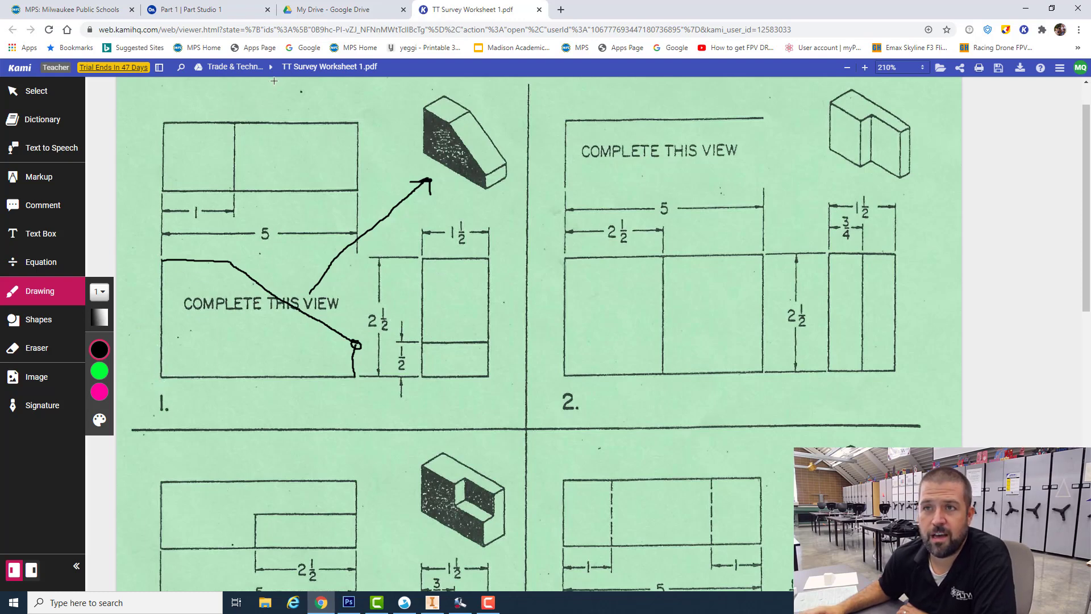
Draw the 2.5-tall vertical left edge up from the bottom-left corner.
{"action": "left_click", "coordinate": [190, 9]}
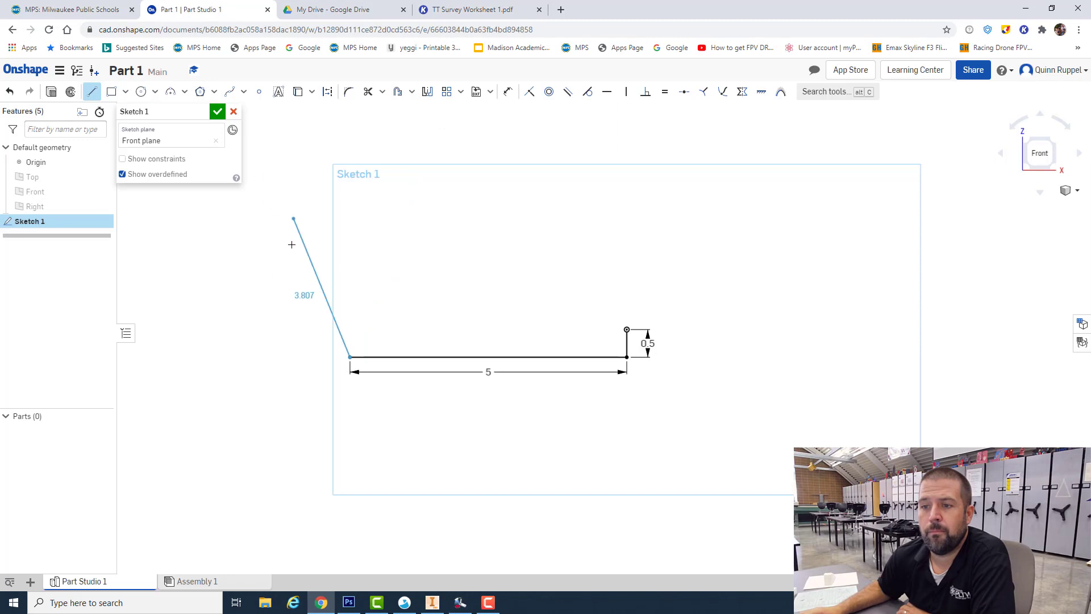
{"action": "left_click", "coordinate": [347, 223]}
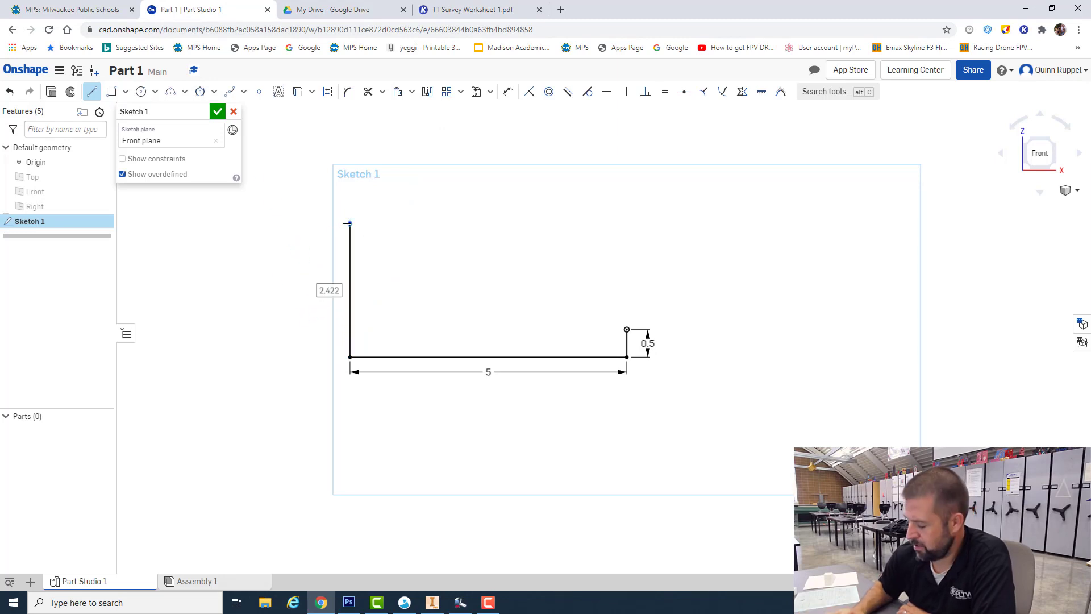
{"action": "type", "text": "2.5"}
{"action": "key", "text": "Return"}
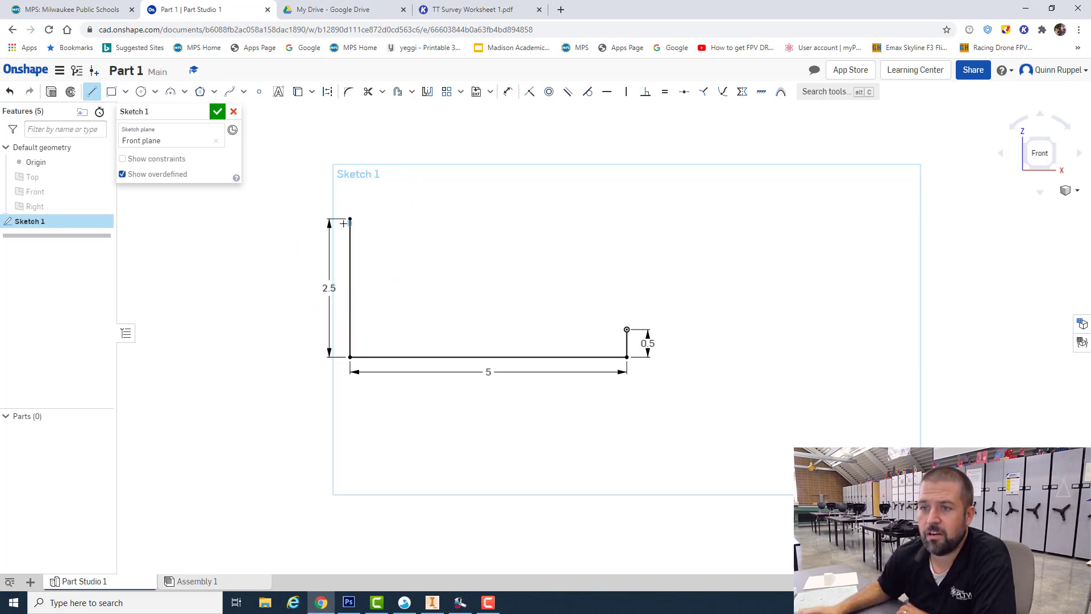
Add the 1-long top edge, then slope a line down to the 0.5 edge's top endpoint.
{"action": "left_click", "coordinate": [349, 219]}
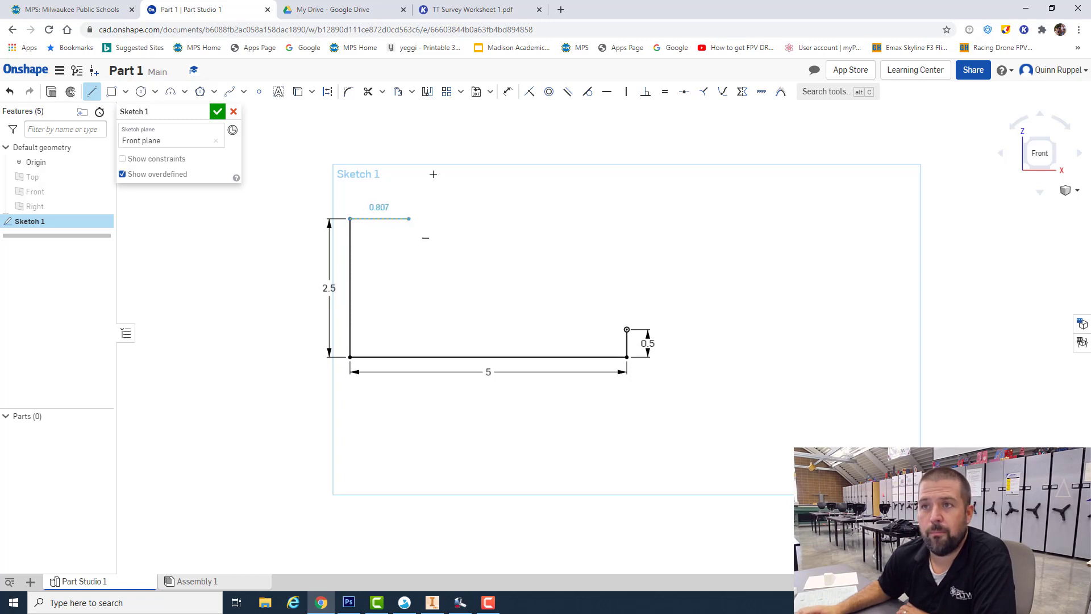
{"action": "left_click", "coordinate": [472, 9]}
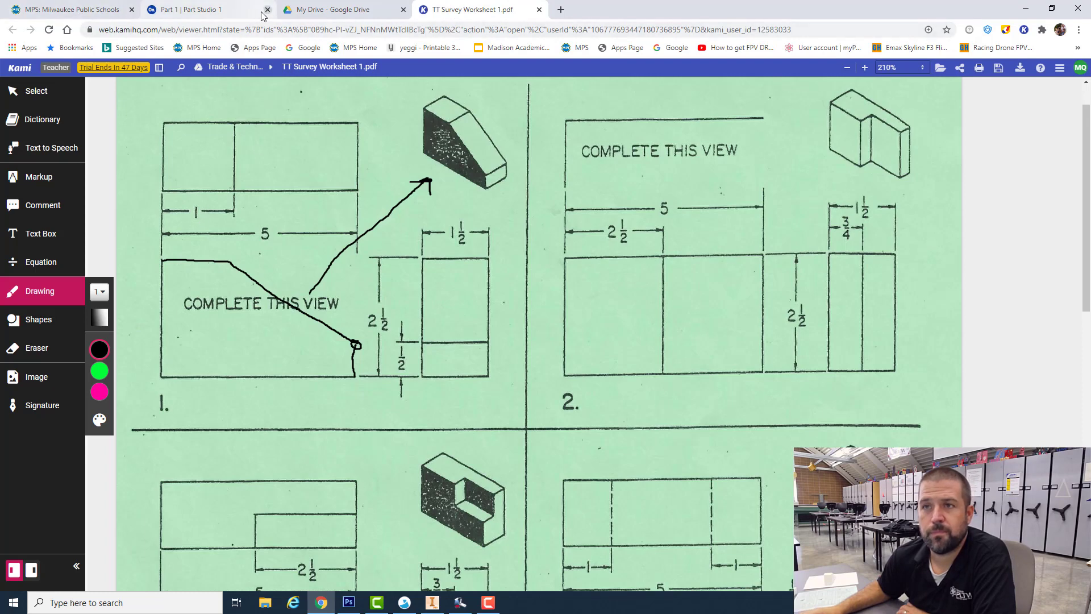
{"action": "left_click", "coordinate": [170, 10]}
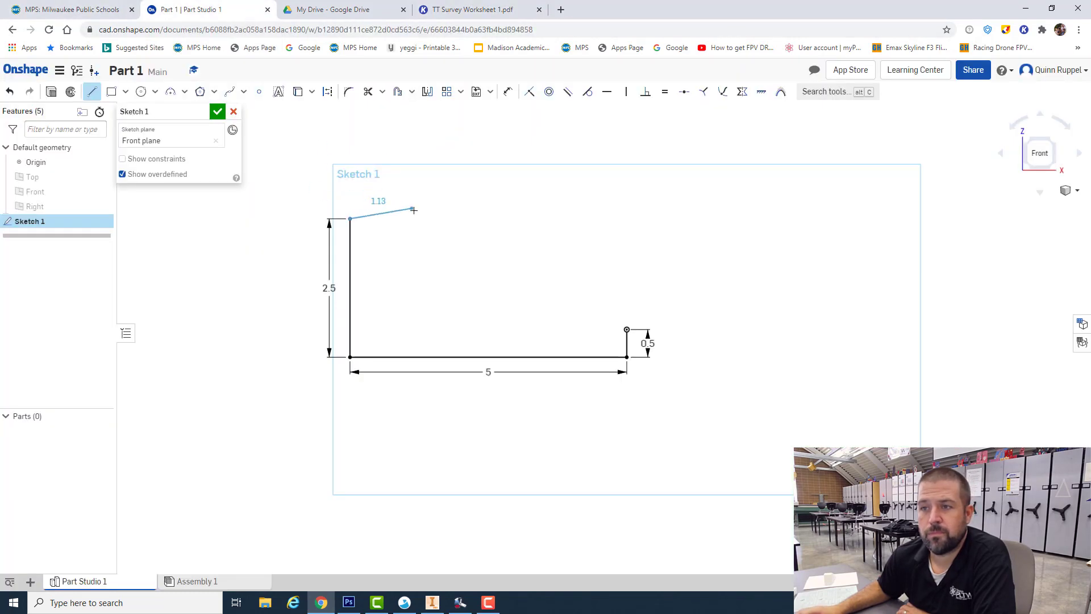
{"action": "type", "text": "1"}
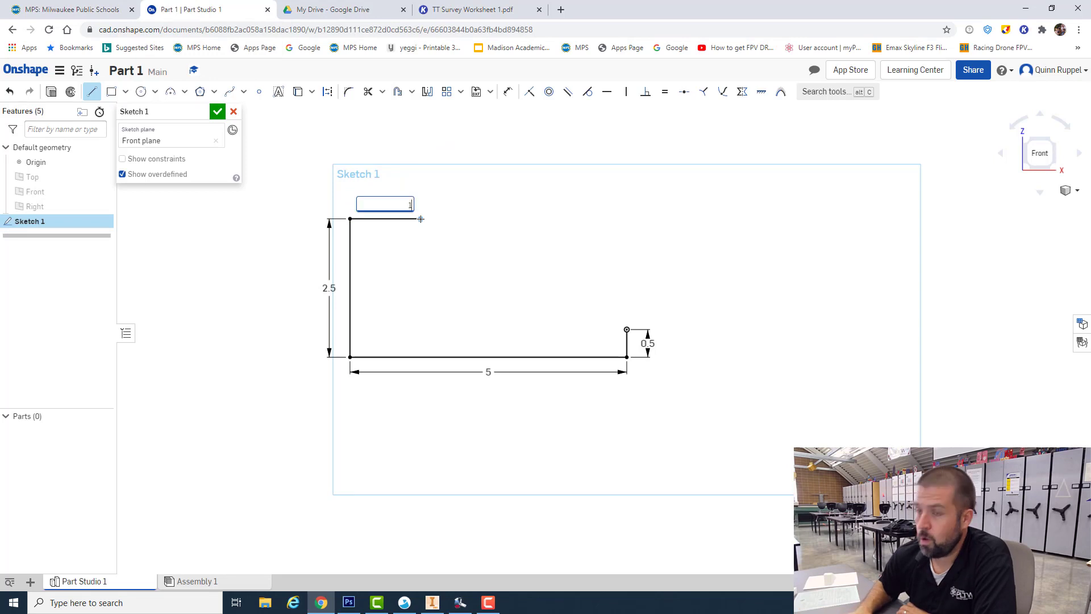
{"action": "key", "text": "Return"}
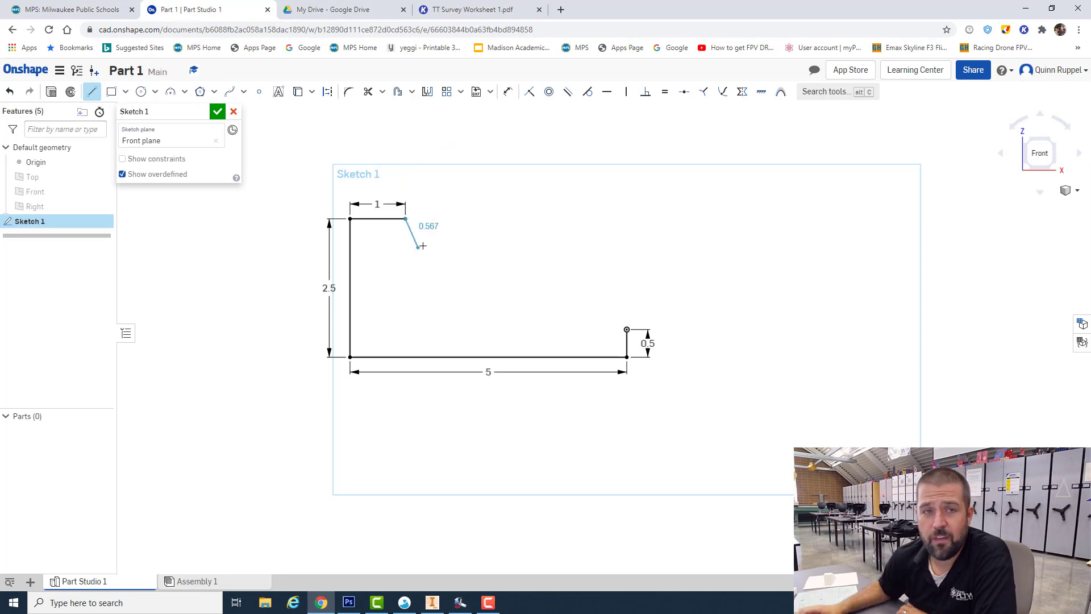
{"action": "left_click", "coordinate": [627, 330]}
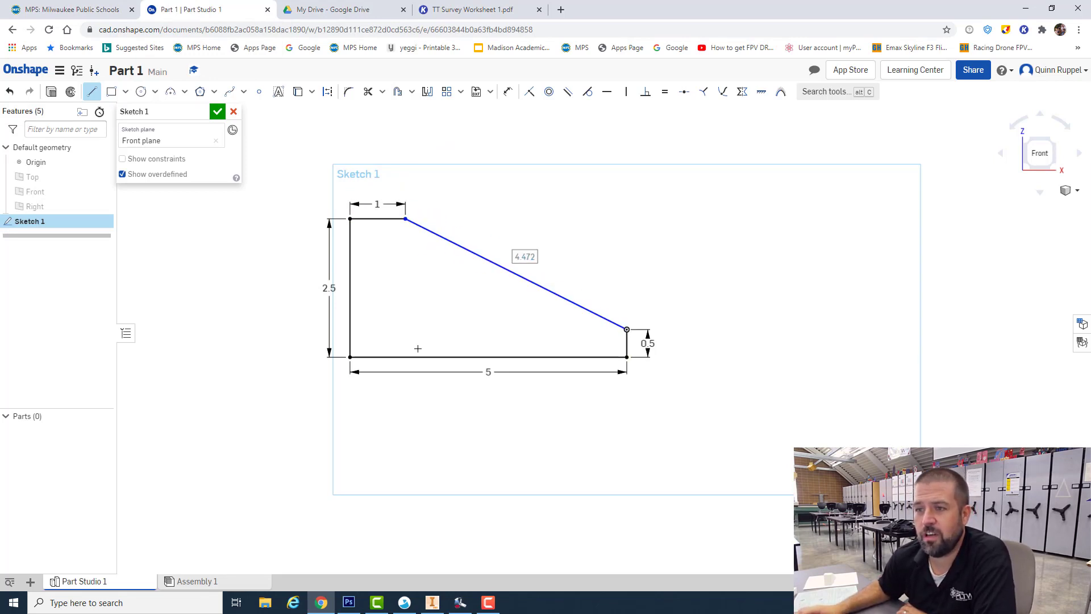
{"action": "left_click", "coordinate": [440, 10]}
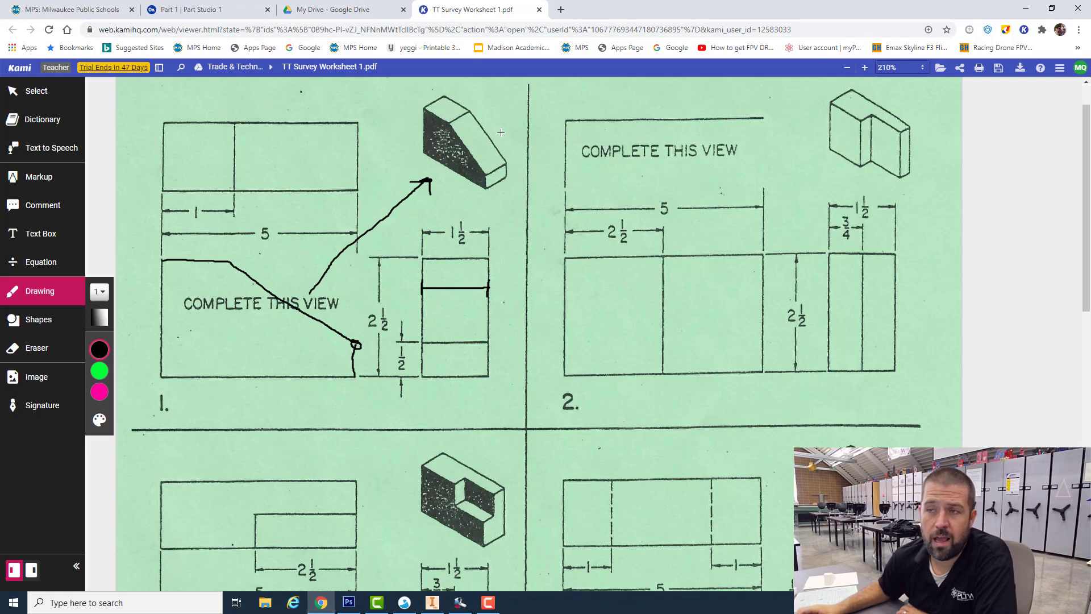
Switch to Isometric view and finish Sketch 1.
{"action": "left_click", "coordinate": [209, 9]}
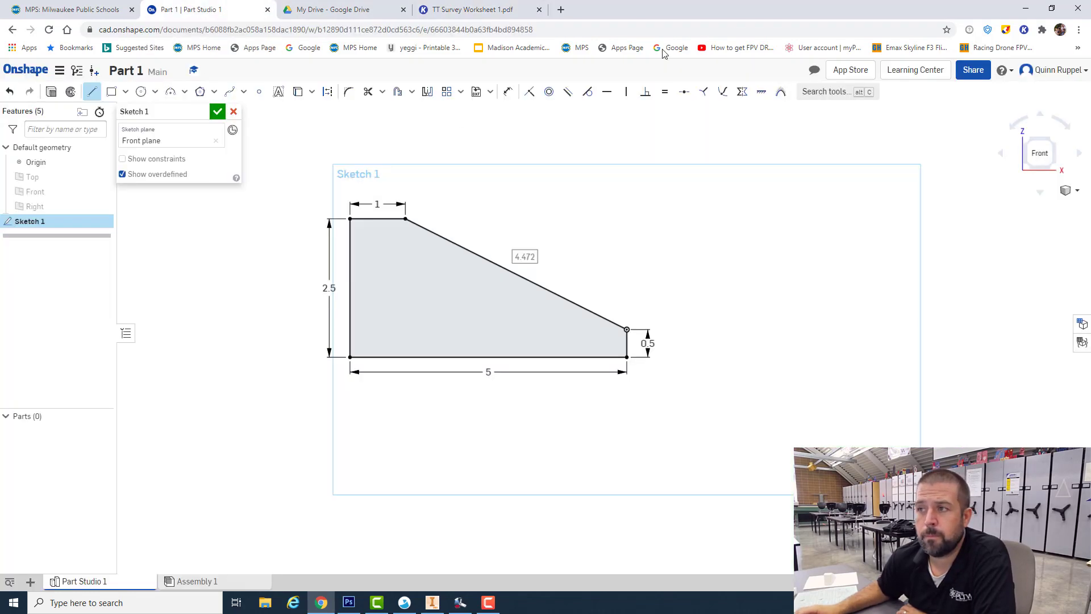
{"action": "left_click", "coordinate": [1069, 191]}
{"action": "left_click", "coordinate": [1043, 210]}
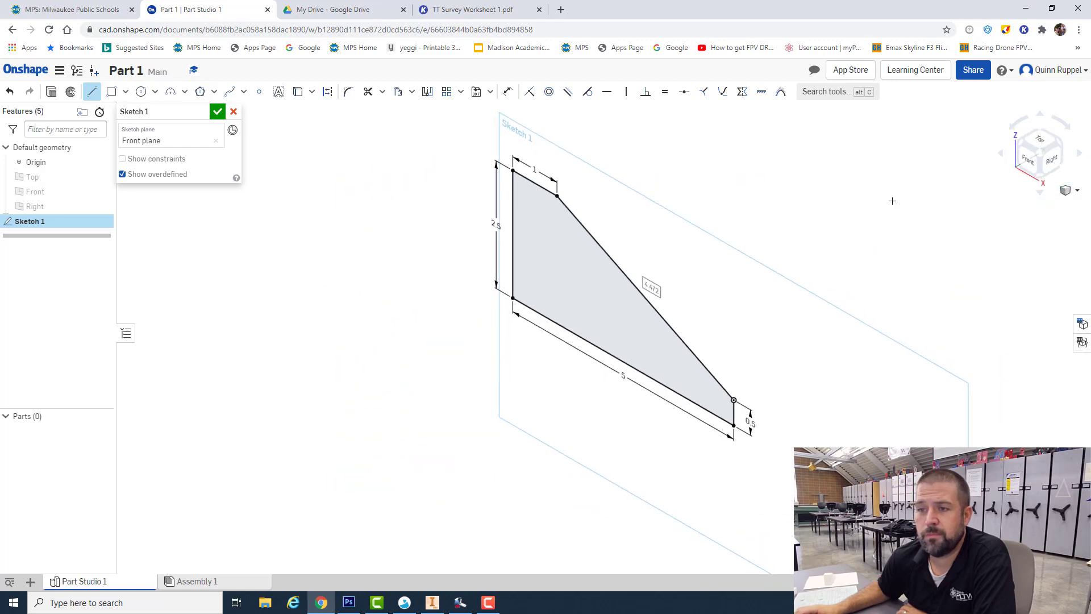
{"action": "left_click", "coordinate": [218, 113]}
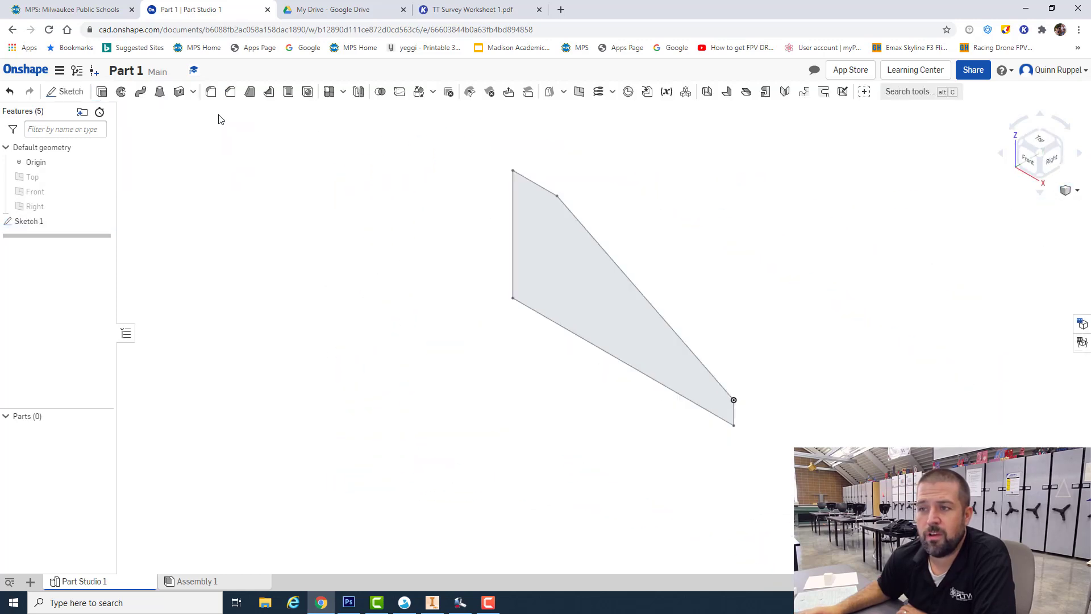
Extrude the sketch profile to a depth of 1.5 in and view the solid isometrically.
{"action": "left_click", "coordinate": [102, 93]}
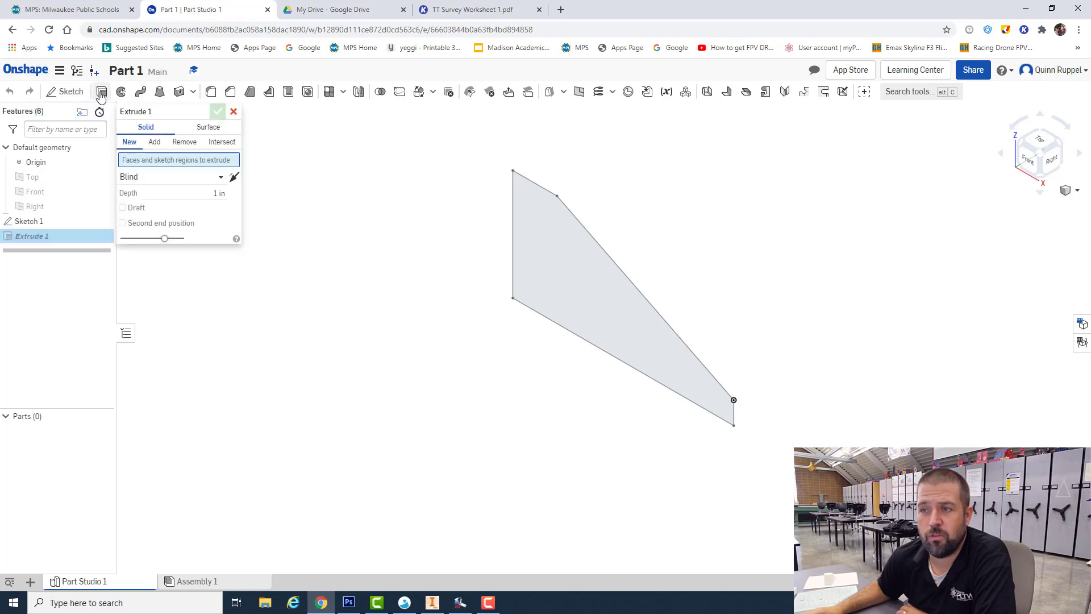
{"action": "left_click", "coordinate": [540, 238]}
{"action": "left_click", "coordinate": [211, 207]}
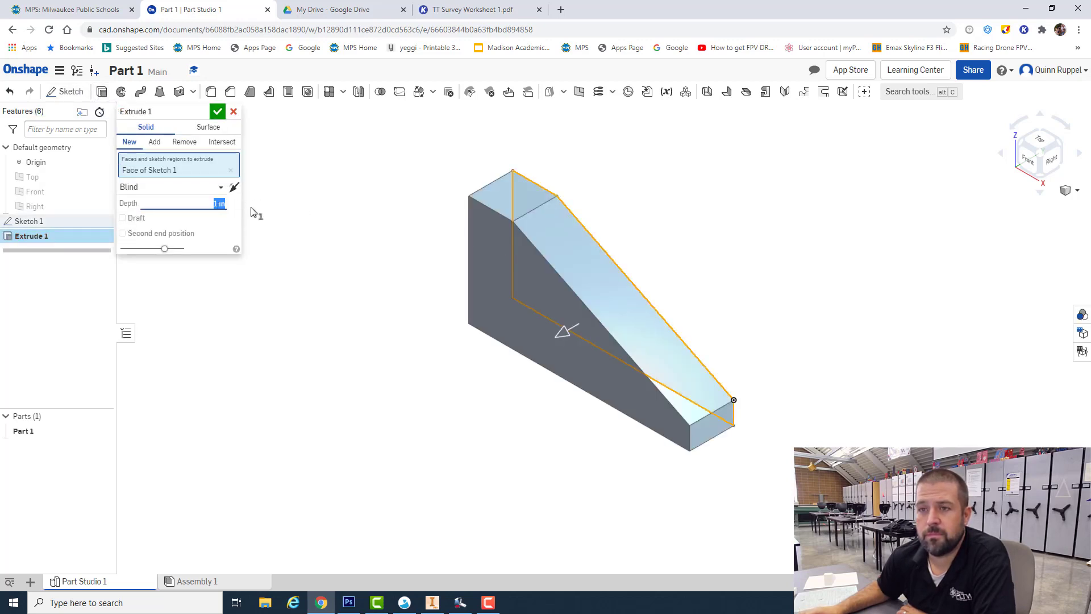
{"action": "type", "text": "1.5"}
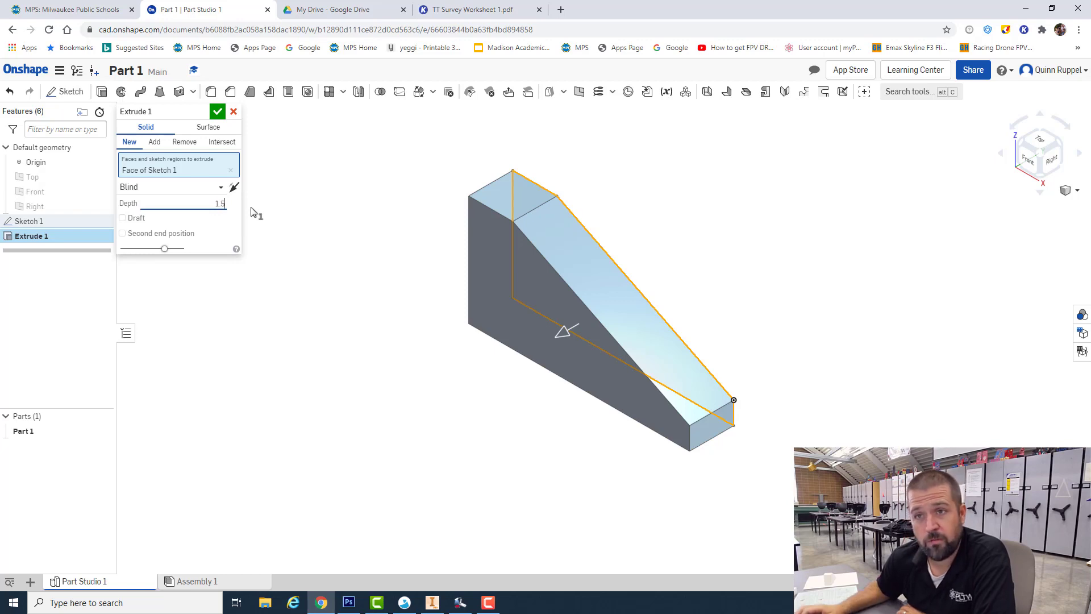
{"action": "left_click", "coordinate": [220, 114]}
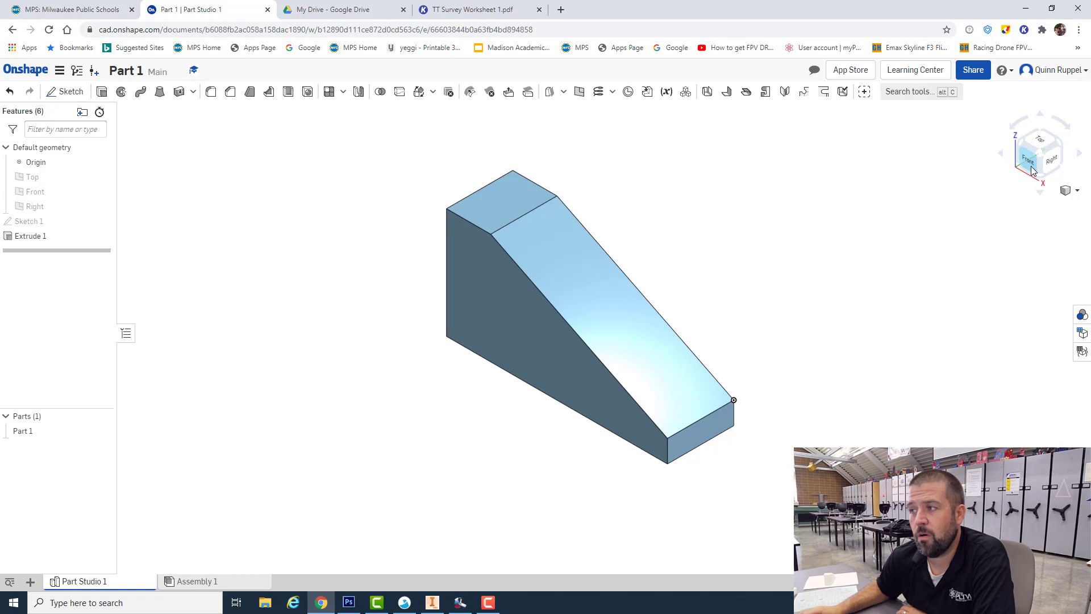
{"action": "left_click_drag", "start_coordinate": [1085, 124], "coordinate": [675, 275]}
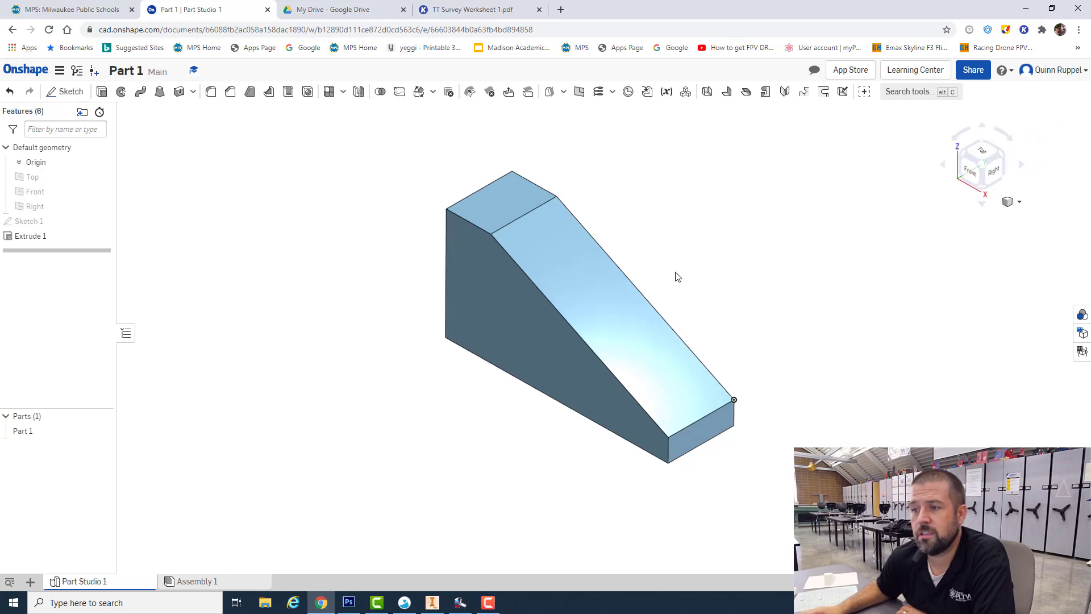
{"action": "key", "text": "shift+7"}
{"action": "left_click", "coordinate": [471, 10]}
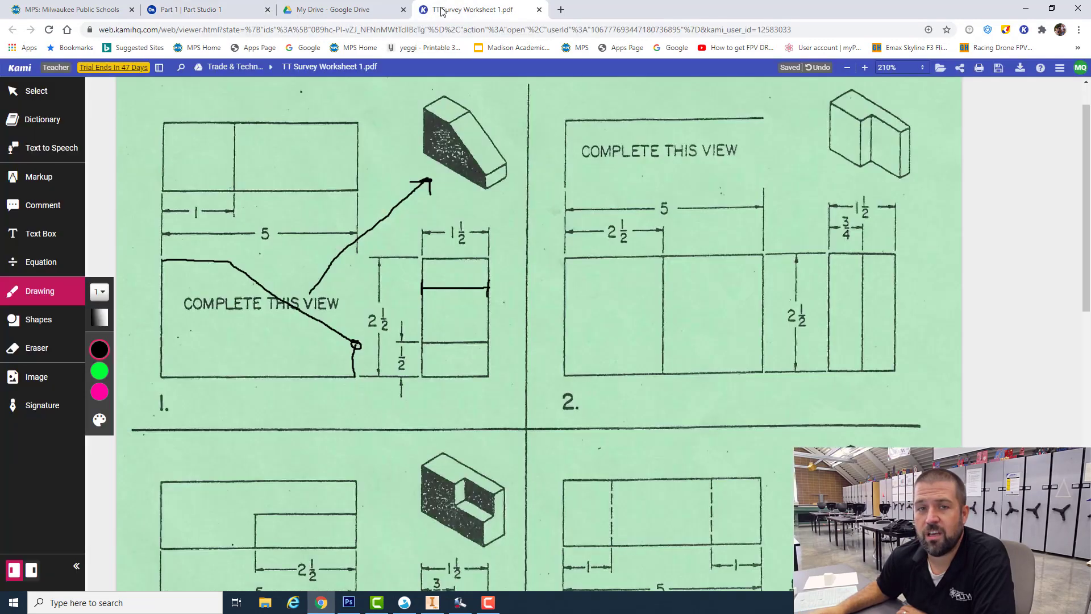